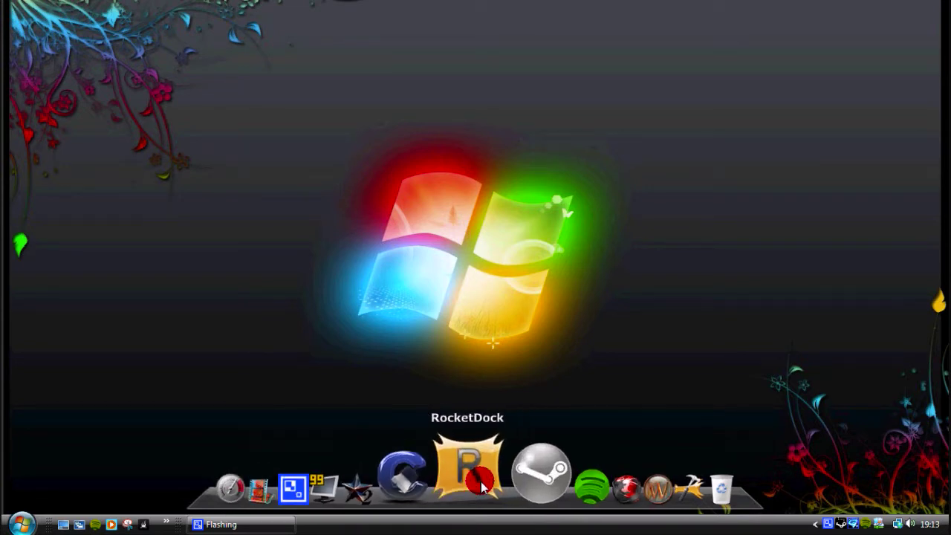
# Launch Firefox from its icon on the RocketDock dock
pyautogui.click(566, 468)
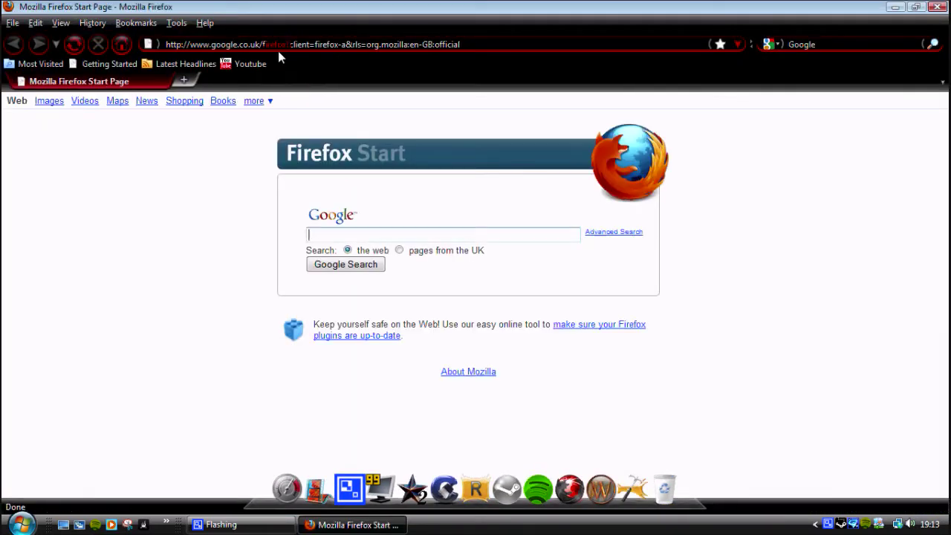
# Go to rocketdock.com in the address bar
pyautogui.click(280, 49)
pyautogui.click(407, 237)
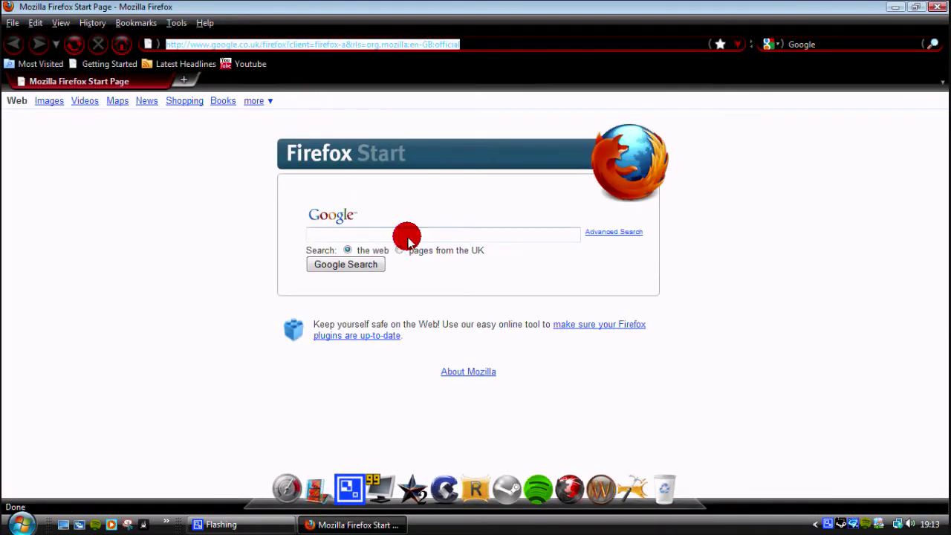
pyautogui.click(272, 45)
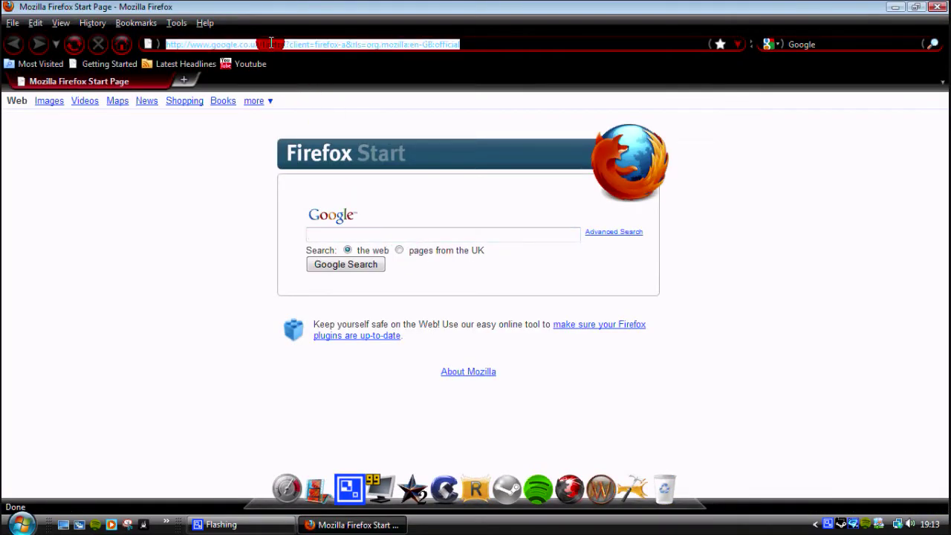
pyautogui.write('rocketdo')
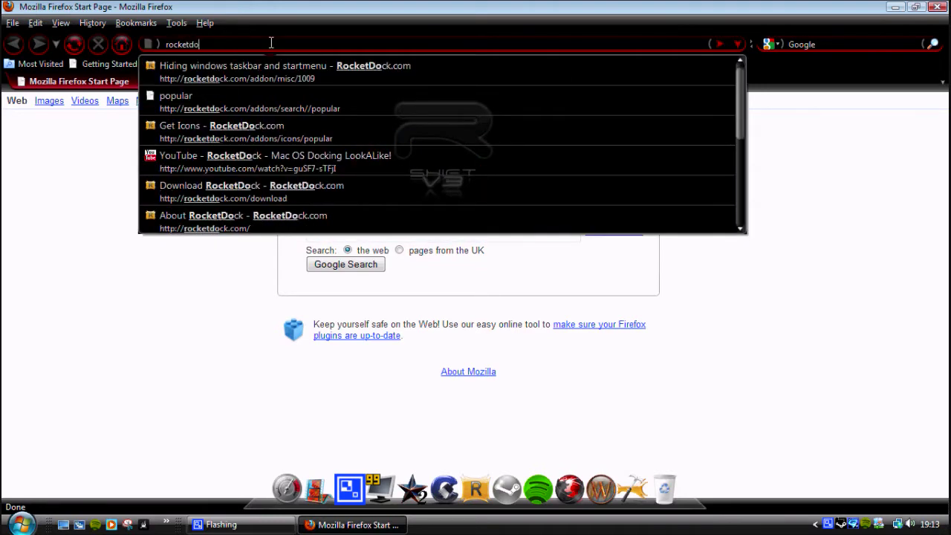
pyautogui.write('ck.com')
pyautogui.press('Return')
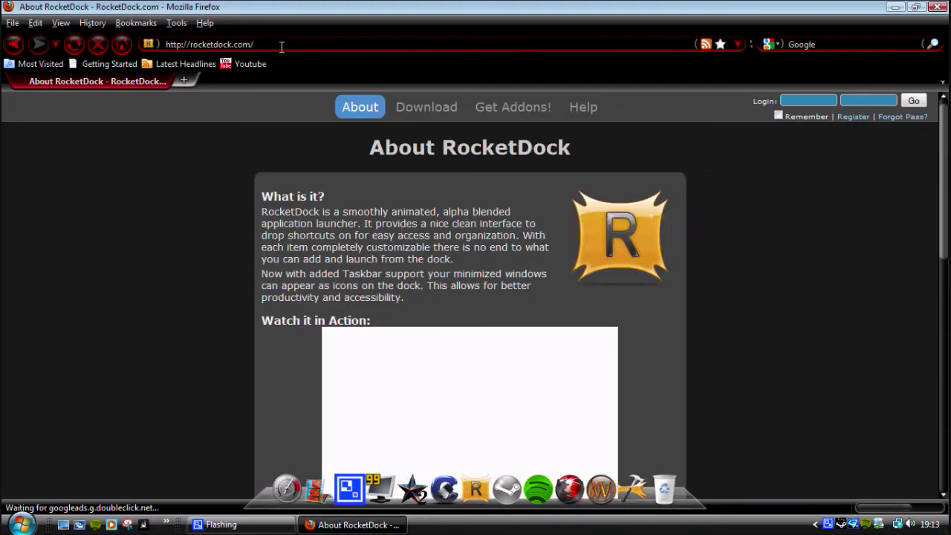
# Search the site's icon addons for 'firefox'
pyautogui.click(505, 110)
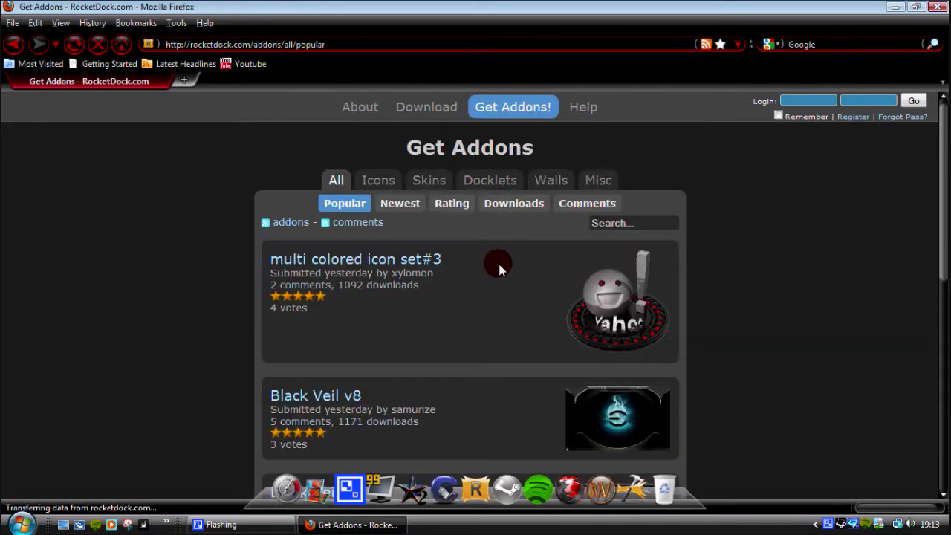
pyautogui.click(377, 181)
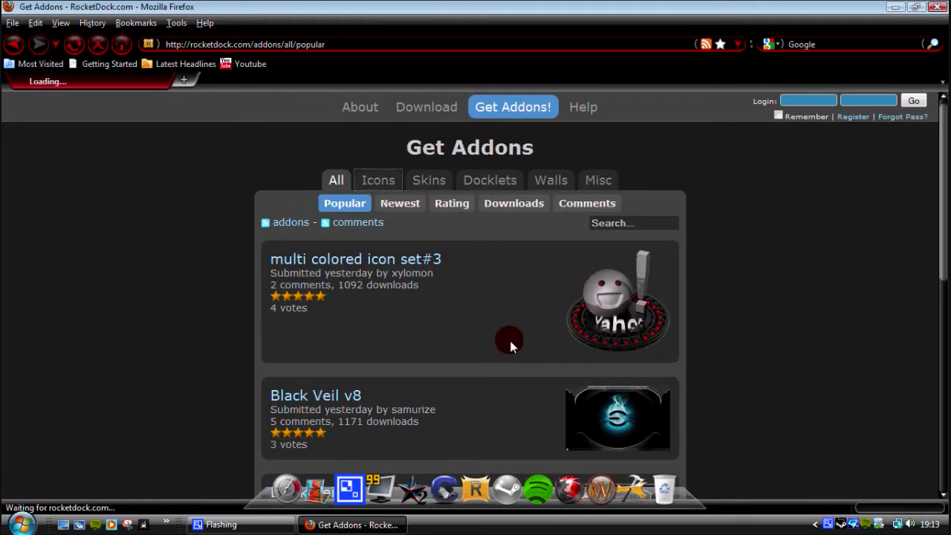
pyautogui.click(615, 224)
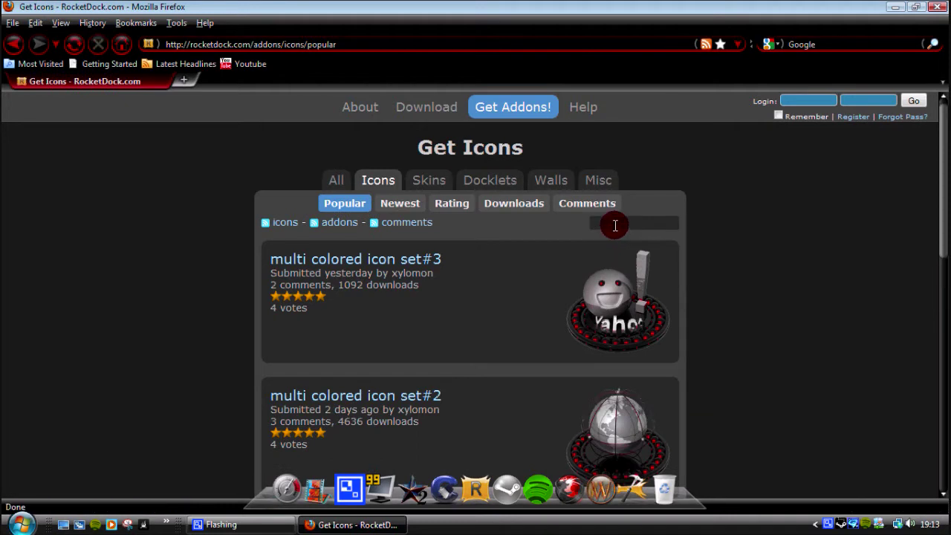
pyautogui.write('fir')
pyautogui.press('Return')
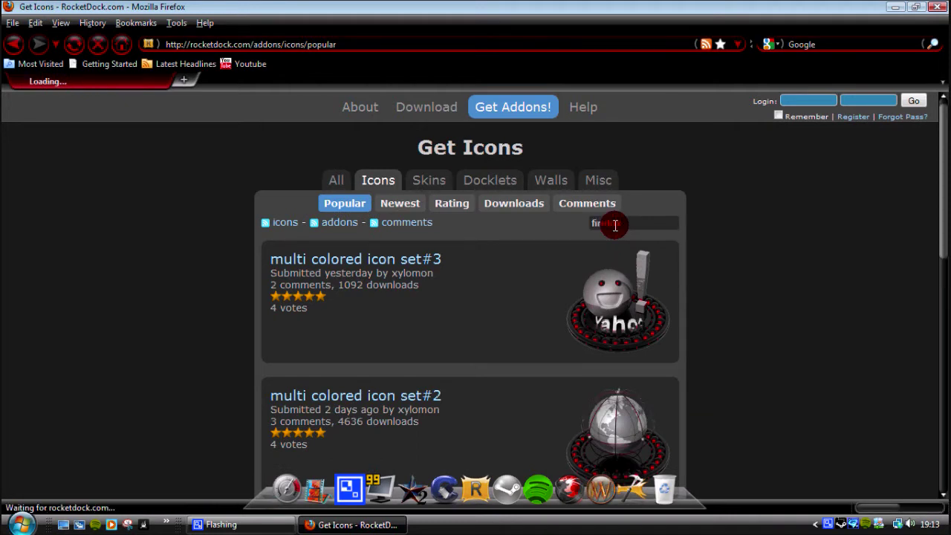
# Page through to results page 3 and open 'Firefox black and blue'
pyautogui.scroll(-3, 471, 316)
pyautogui.scroll(-1, 472, 316)
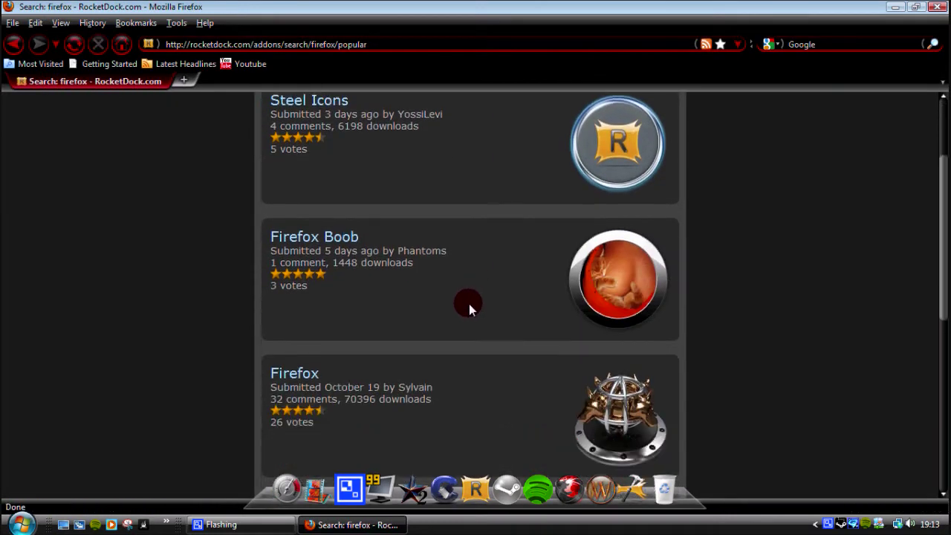
pyautogui.scroll(-1, 469, 306)
pyautogui.scroll(-4, 468, 306)
pyautogui.scroll(-4, 468, 306)
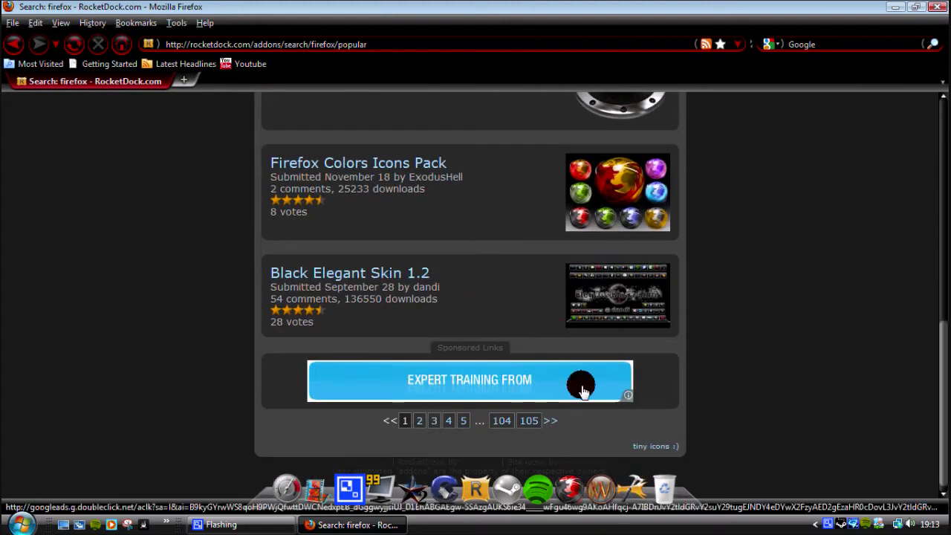
pyautogui.click(421, 426)
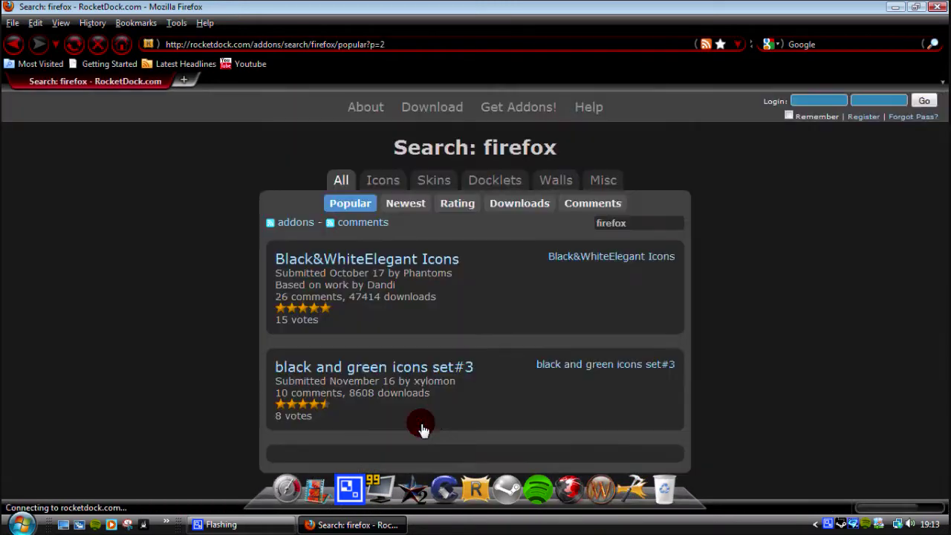
pyautogui.scroll(-4, 482, 340)
pyautogui.scroll(-1, 481, 340)
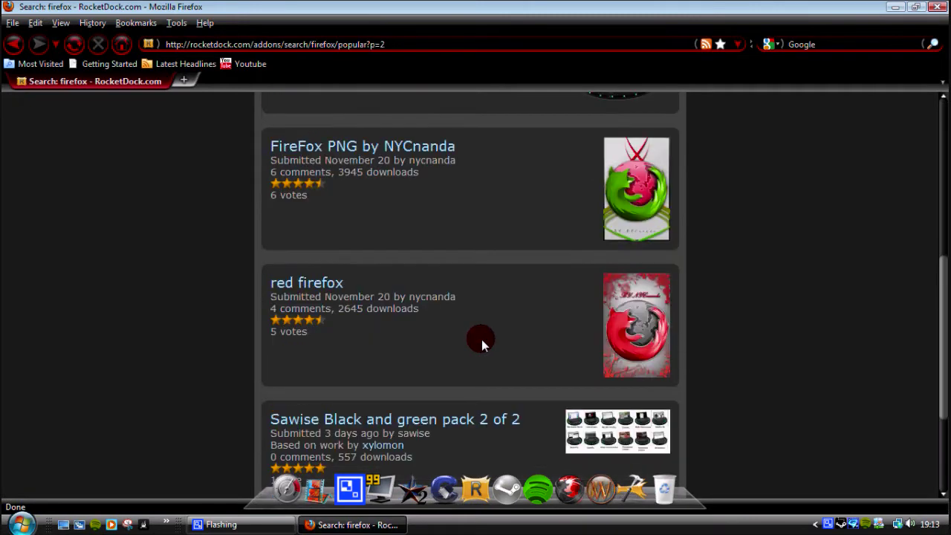
pyautogui.scroll(-2, 481, 340)
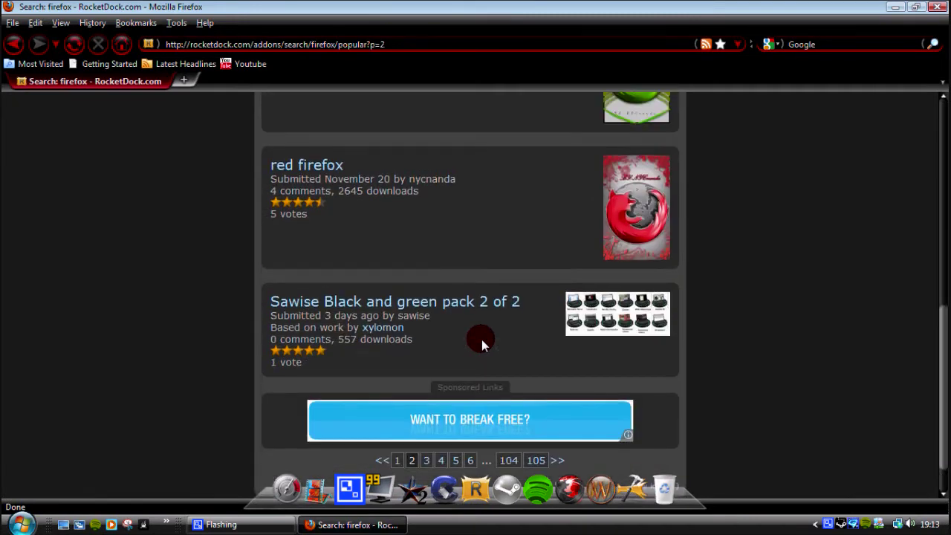
pyautogui.click(431, 460)
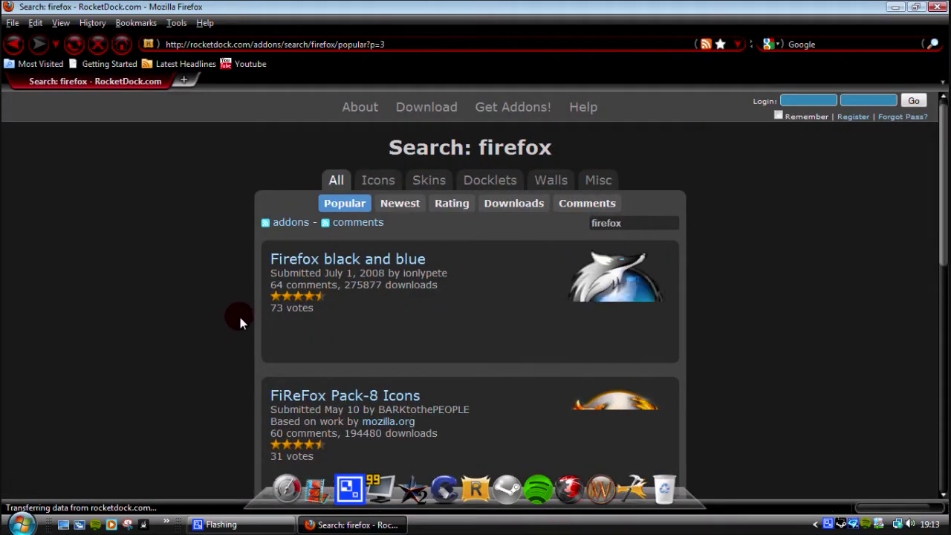
pyautogui.click(309, 259)
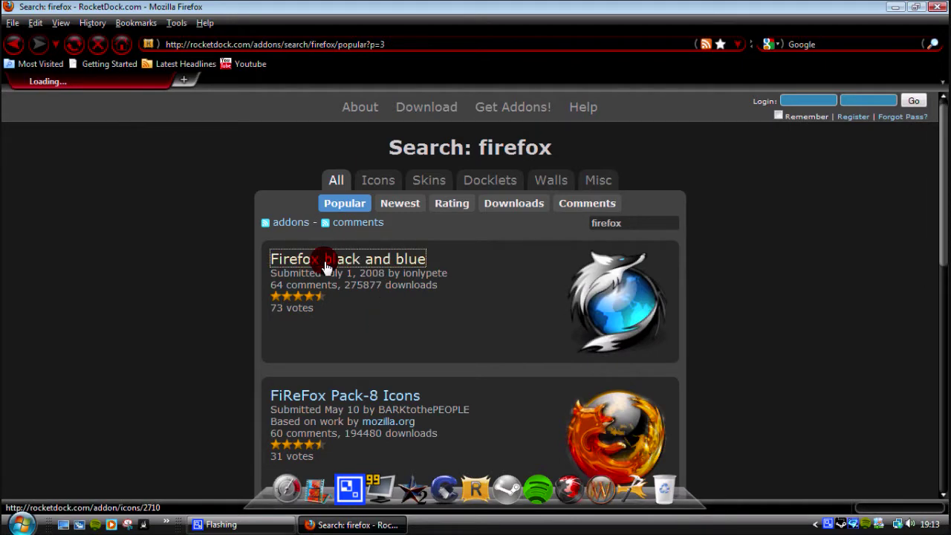
# Download Firefox-icons.zip and open it in WinRAR
pyautogui.scroll(-2, 314, 267)
pyautogui.scroll(1, 312, 276)
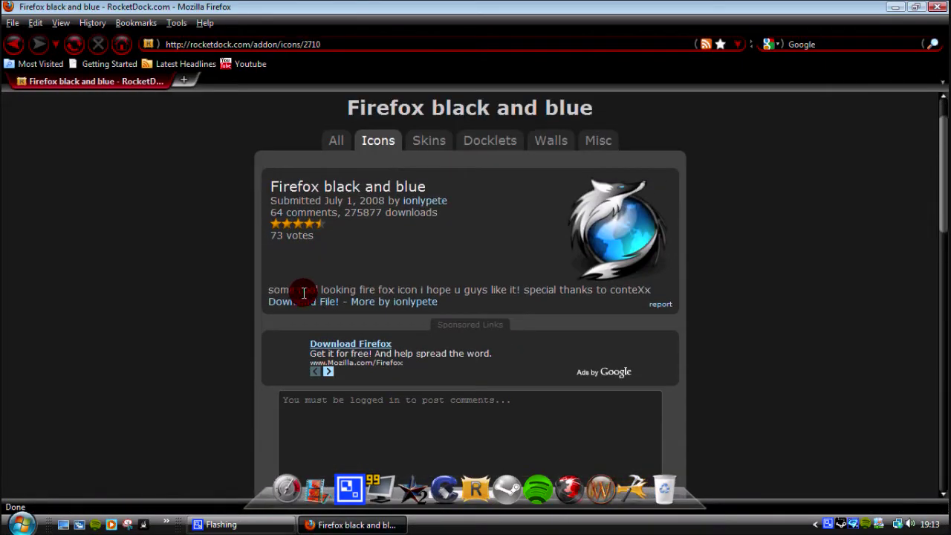
pyautogui.click(303, 302)
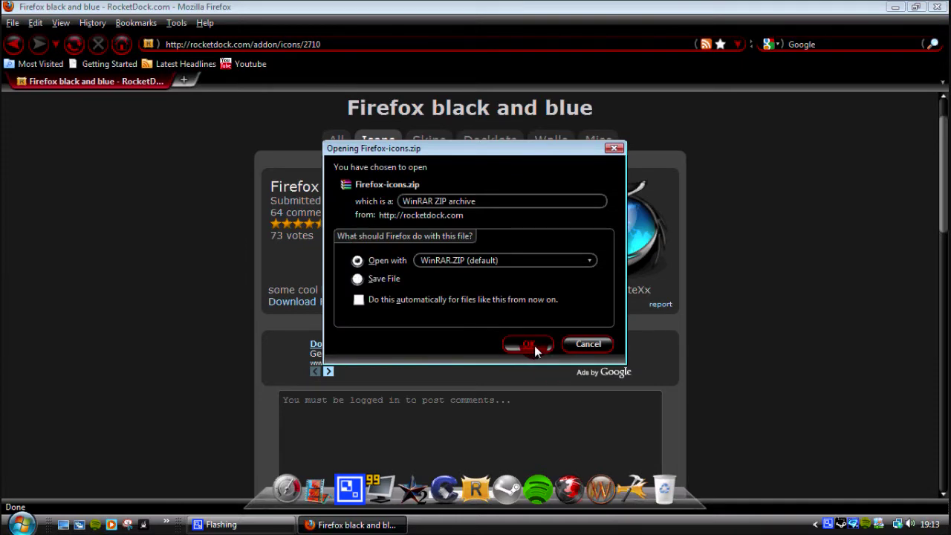
pyautogui.click(534, 346)
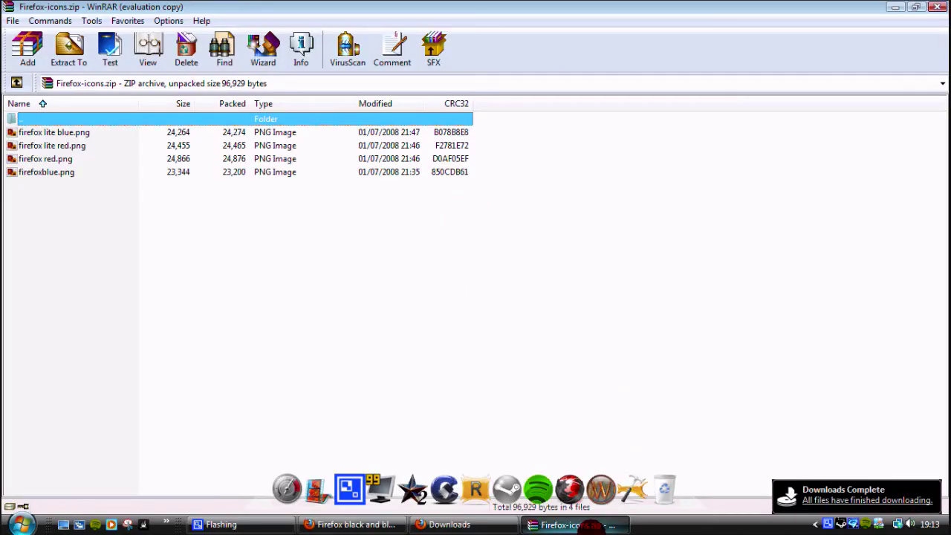
# Close WinRAR, the Downloads list and the WinRAR license reminder
pyautogui.click(572, 525)
pyautogui.click(415, 525)
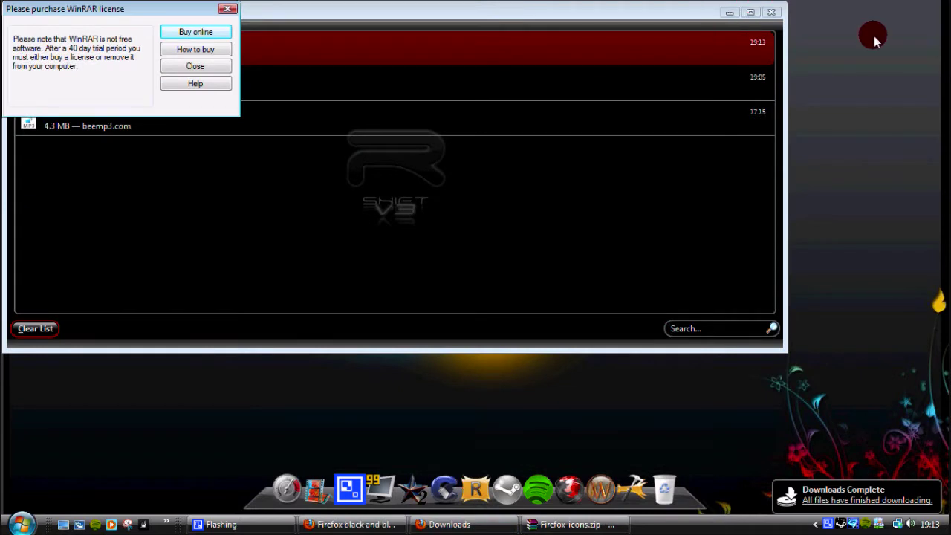
pyautogui.click(783, 12)
pyautogui.click(185, 64)
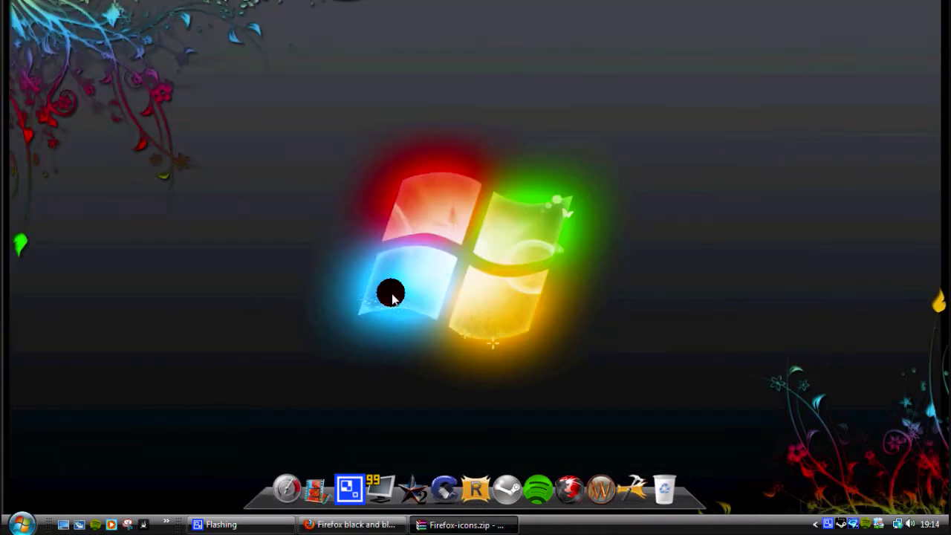
# Open the Desktop folder through the user folder in the Start menu
pyautogui.rightClick(399, 321)
pyautogui.moveTo(428, 466)
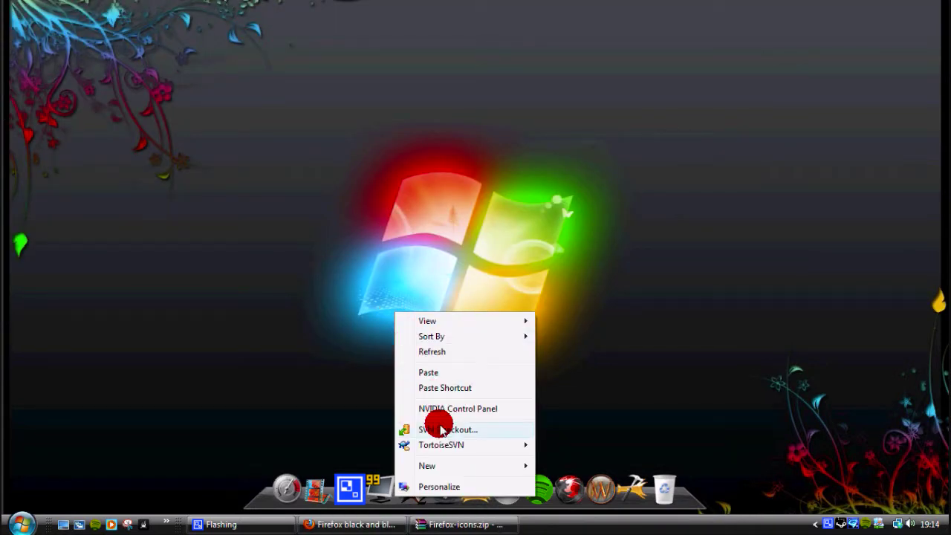
pyautogui.click(142, 270)
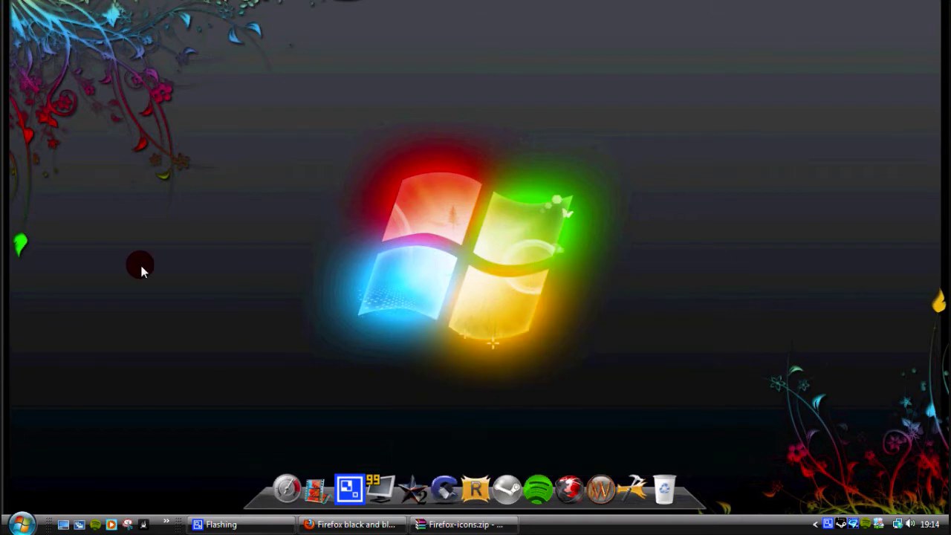
pyautogui.click(12, 524)
pyautogui.click(205, 205)
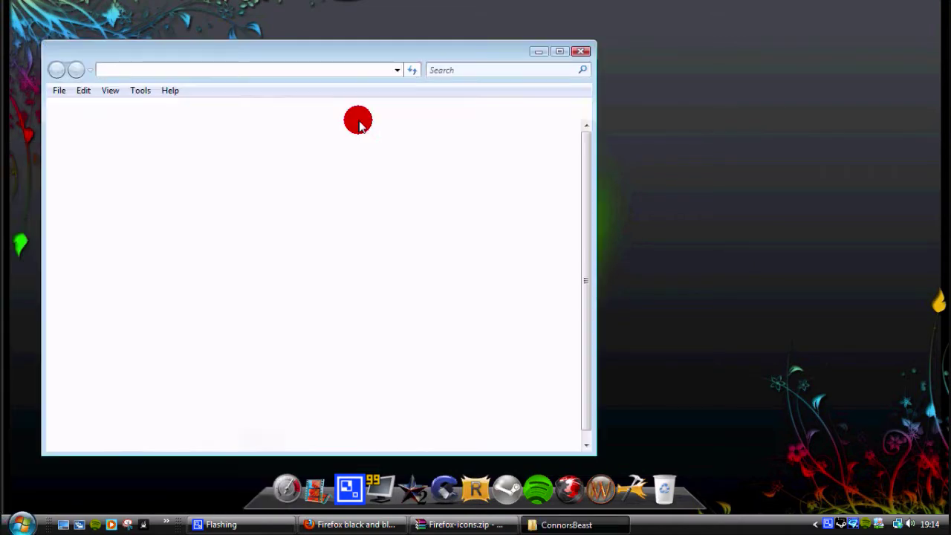
pyautogui.doubleClick(395, 168)
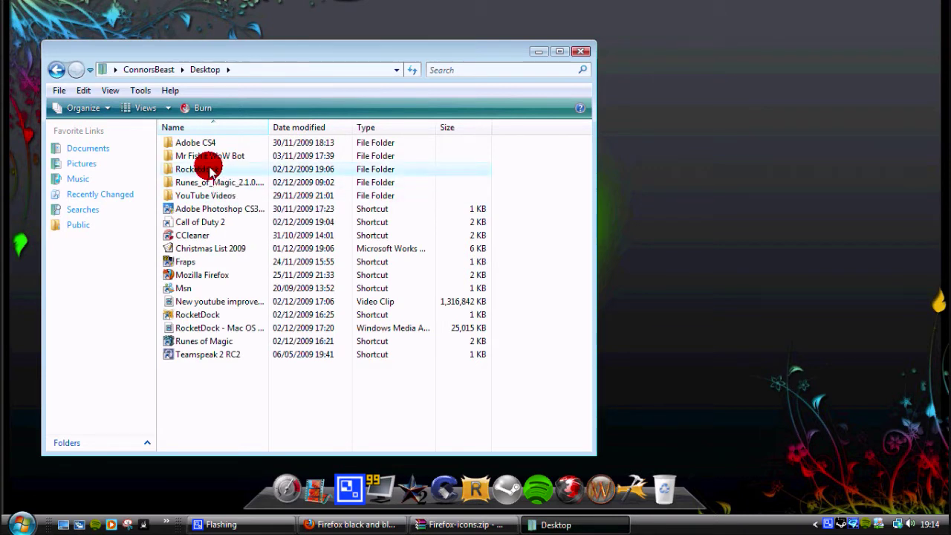
# Drag the Rocketdock folder onto the dock, close Explorer, and try the new item
pyautogui.moveTo(211, 170)
pyautogui.mouseDown()
pyautogui.moveTo(282, 502)
pyautogui.moveTo(271, 497)
pyautogui.mouseUp()
pyautogui.click(578, 52)
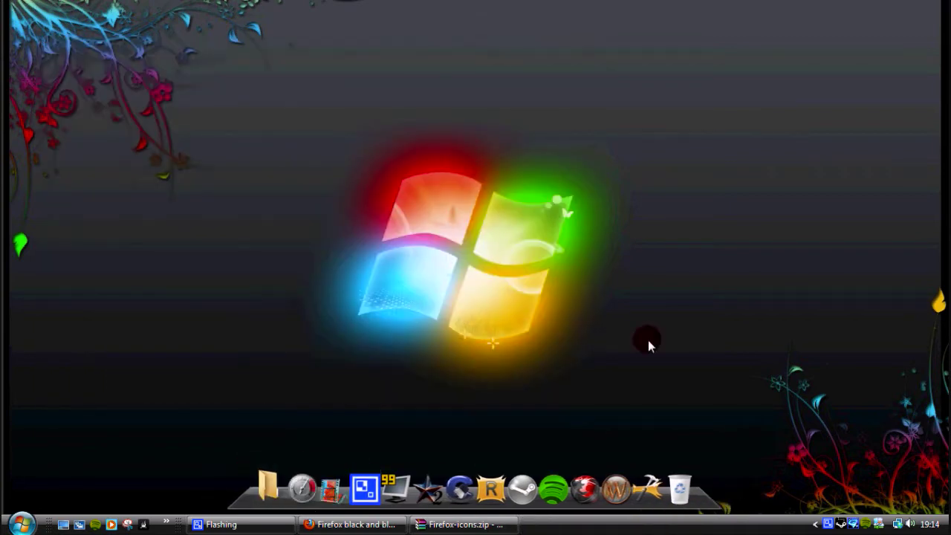
pyautogui.click(266, 471)
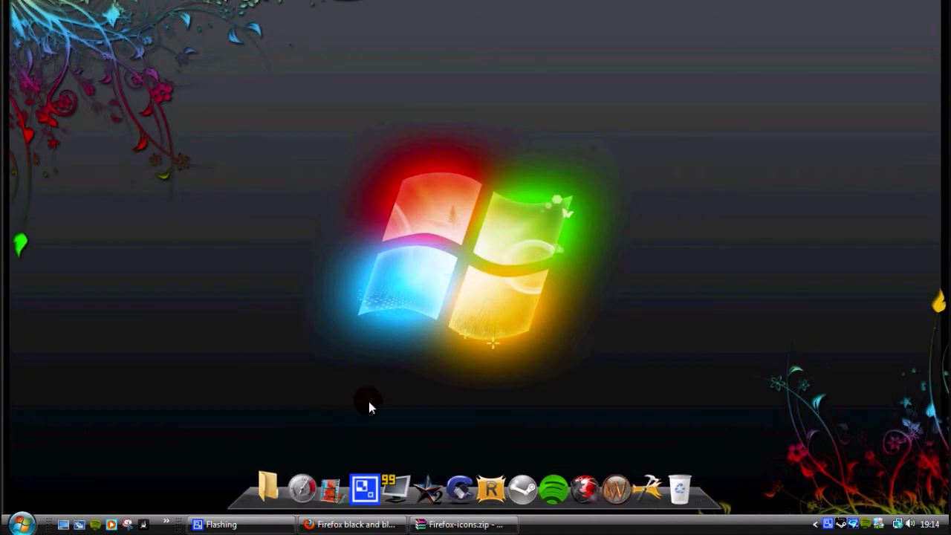
# Extract all four Firefox PNG icons into Desktop\Rocketdock and close WinRAR
pyautogui.click(536, 349)
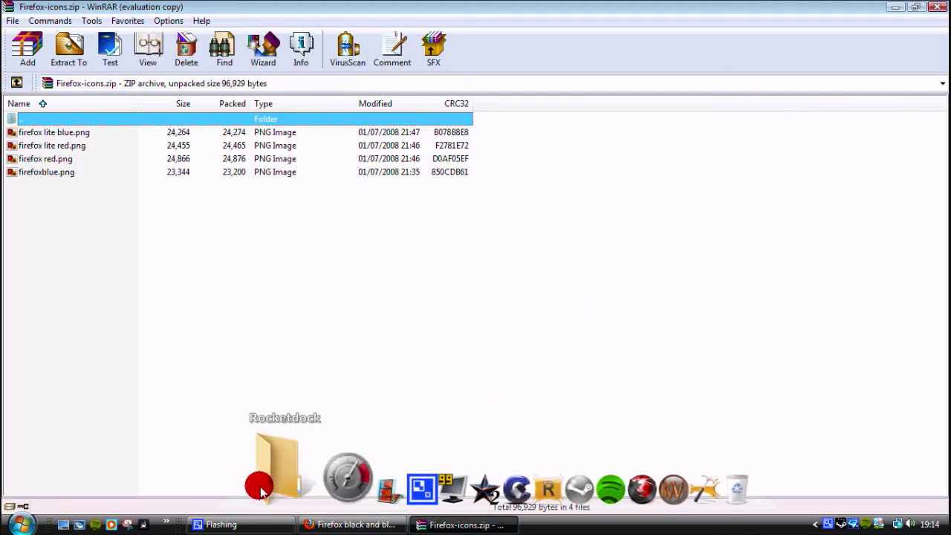
pyautogui.moveTo(606, 222); pyautogui.dragTo(4, 93)
pyautogui.click(71, 69)
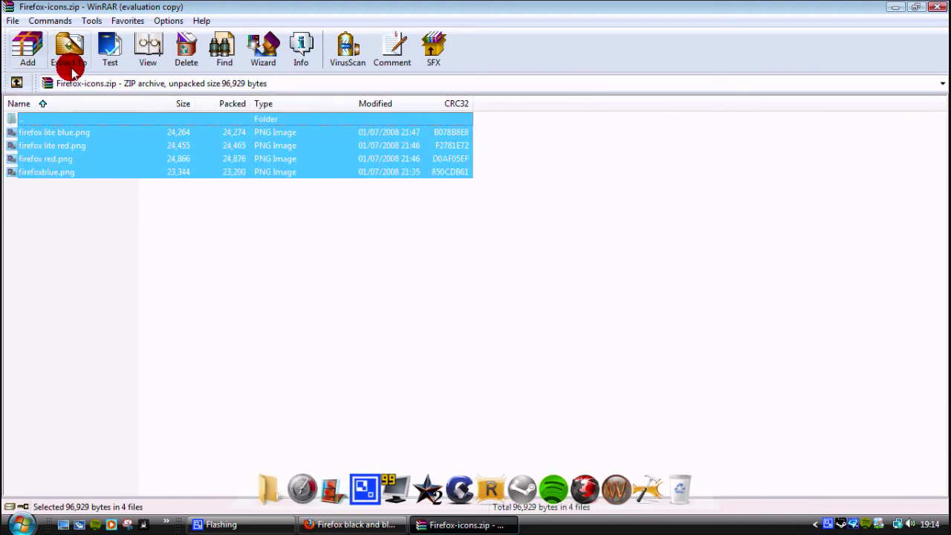
pyautogui.click(320, 379)
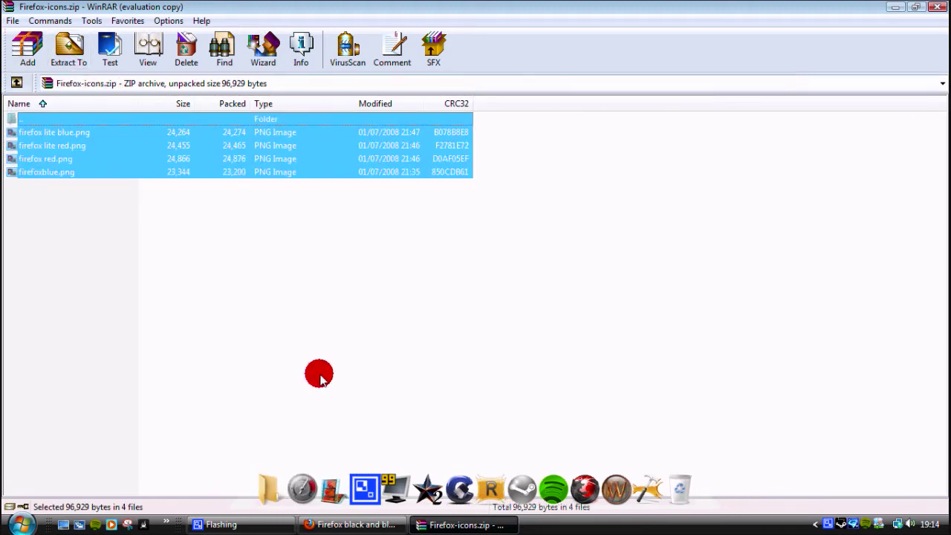
pyautogui.click(68, 48)
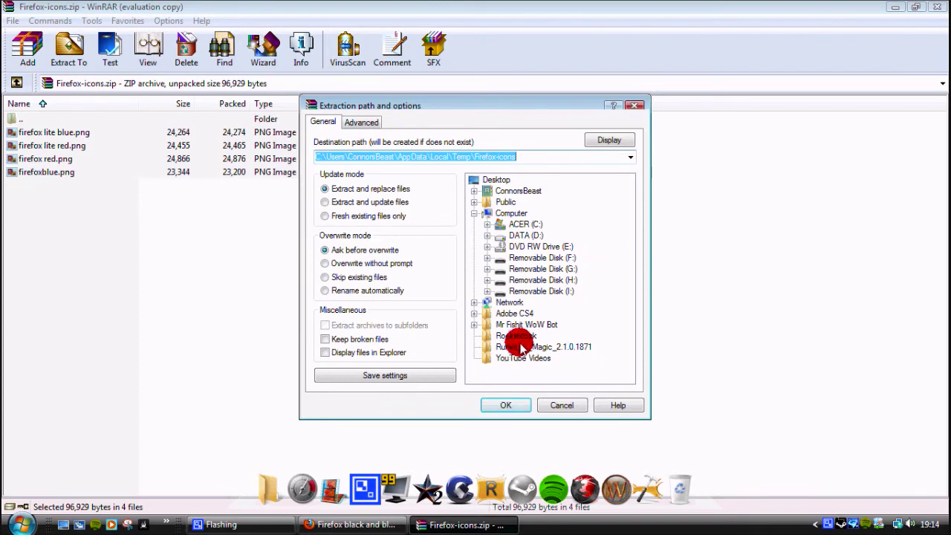
pyautogui.click(517, 337)
pyautogui.click(505, 405)
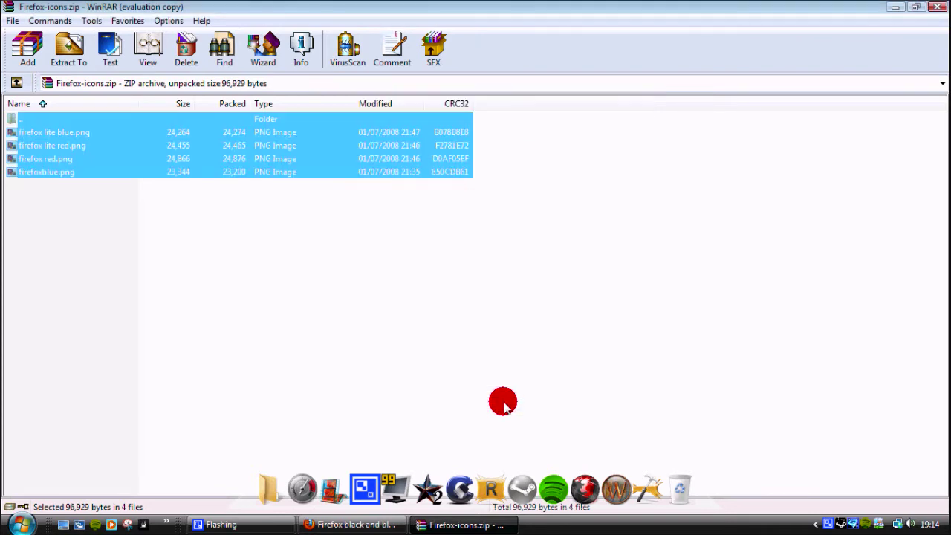
pyautogui.click(940, 7)
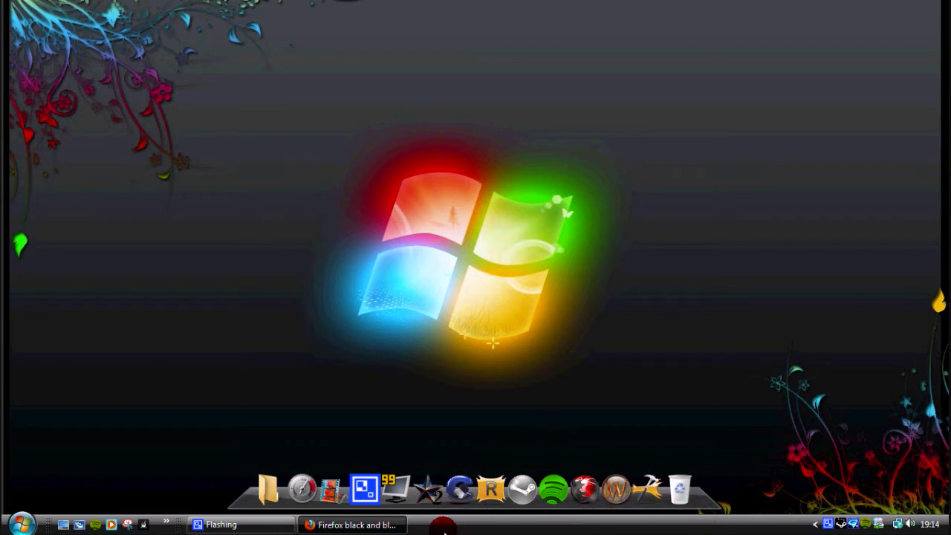
# Add the Rocketdock folder as an icon source and give Firefox's dock item 'firefox lite blue.png'
pyautogui.rightClick(585, 474)
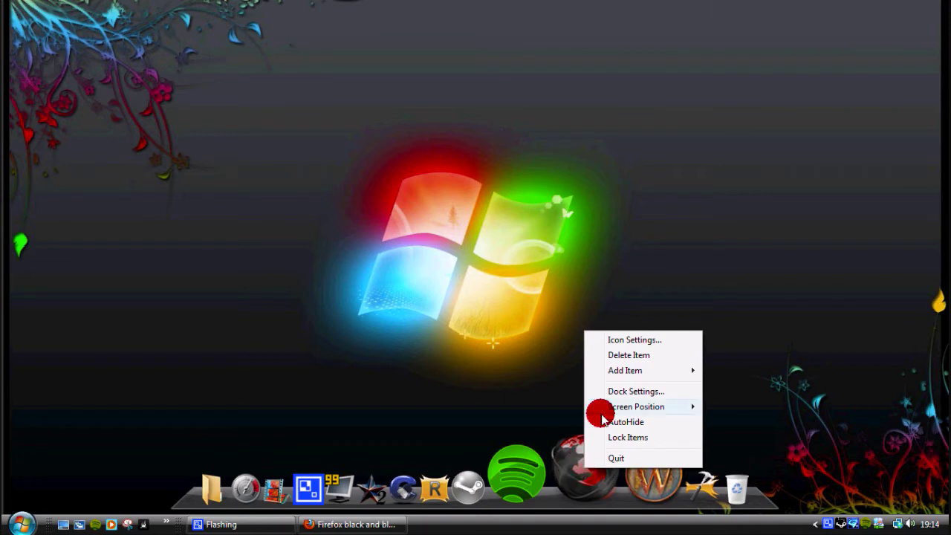
pyautogui.click(629, 342)
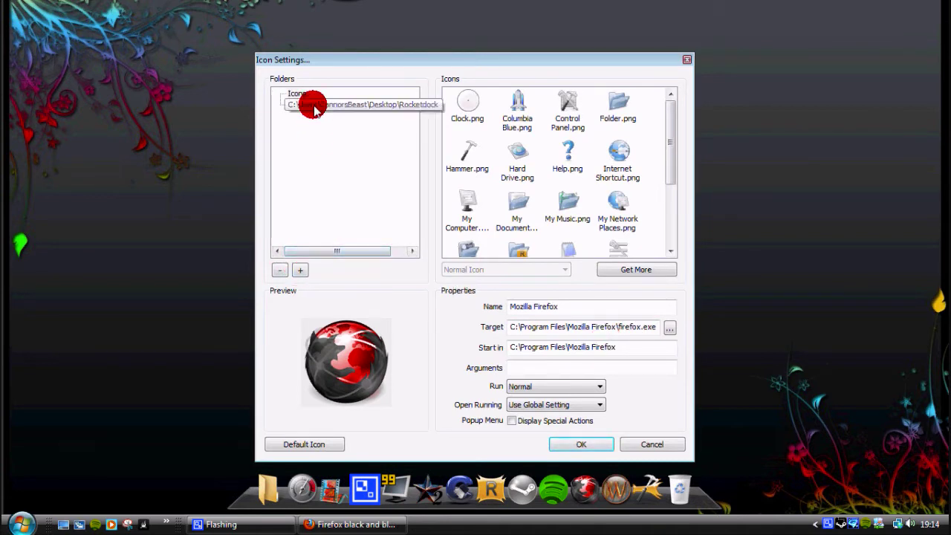
pyautogui.click(298, 271)
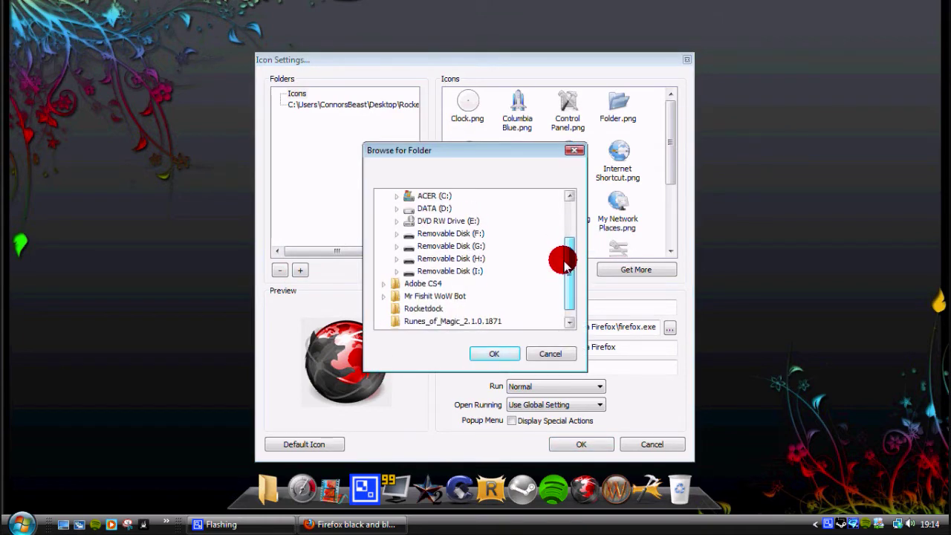
pyautogui.moveTo(566, 238); pyautogui.dragTo(566, 248)
pyautogui.click(491, 369)
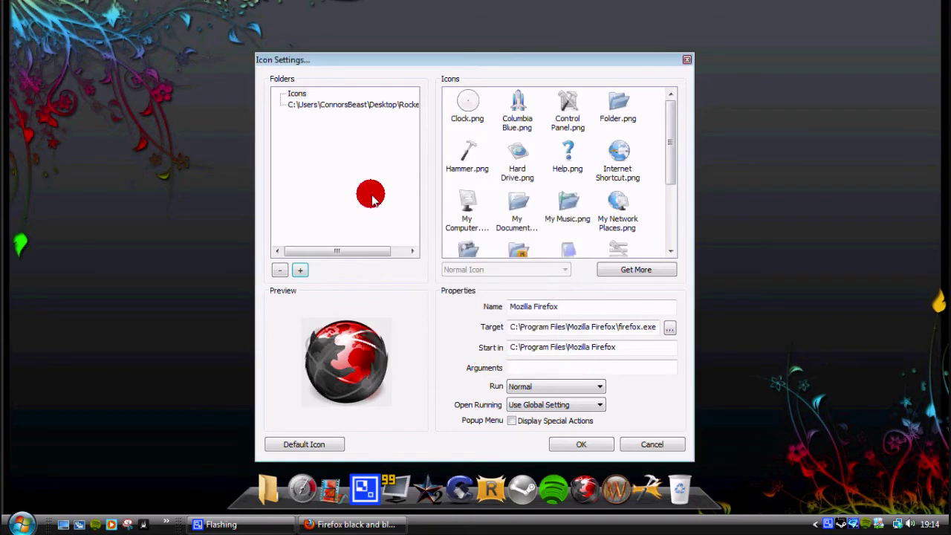
pyautogui.click(311, 105)
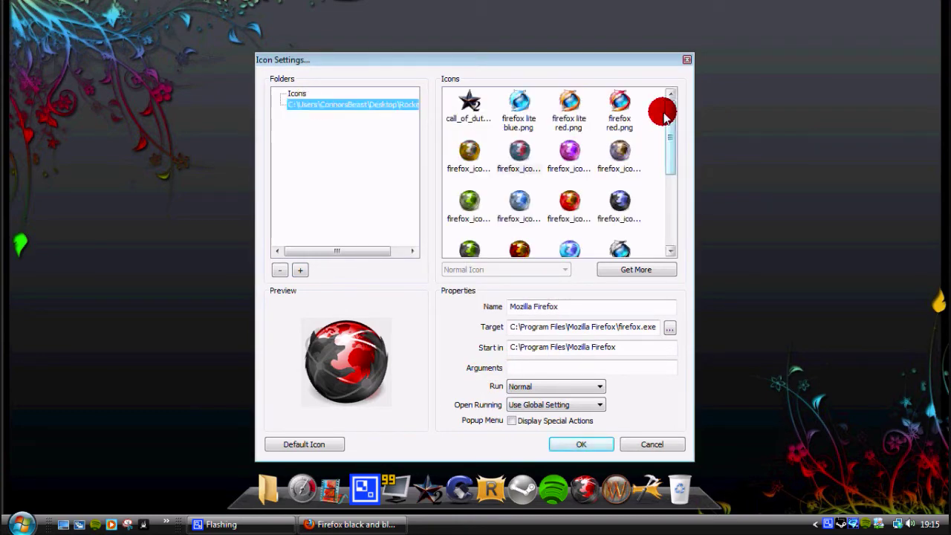
pyautogui.click(516, 107)
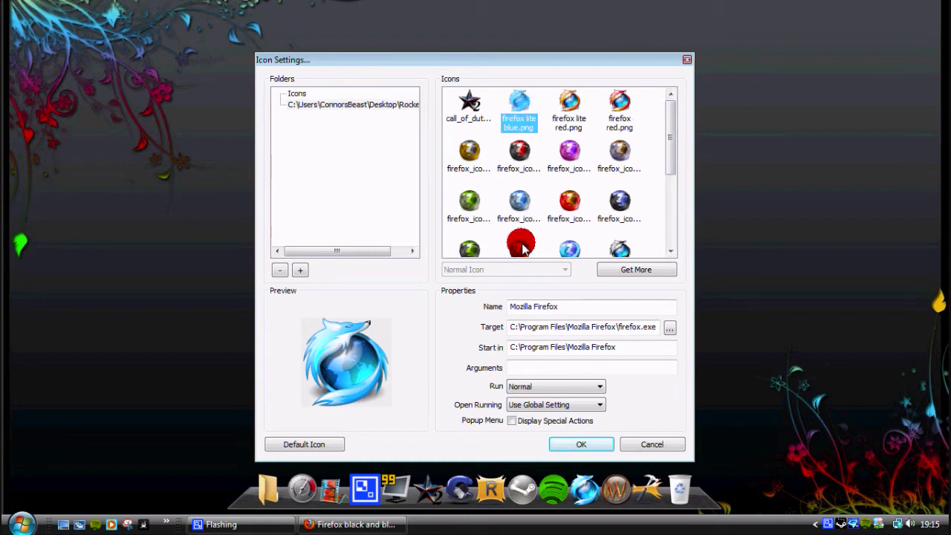
pyautogui.click(571, 444)
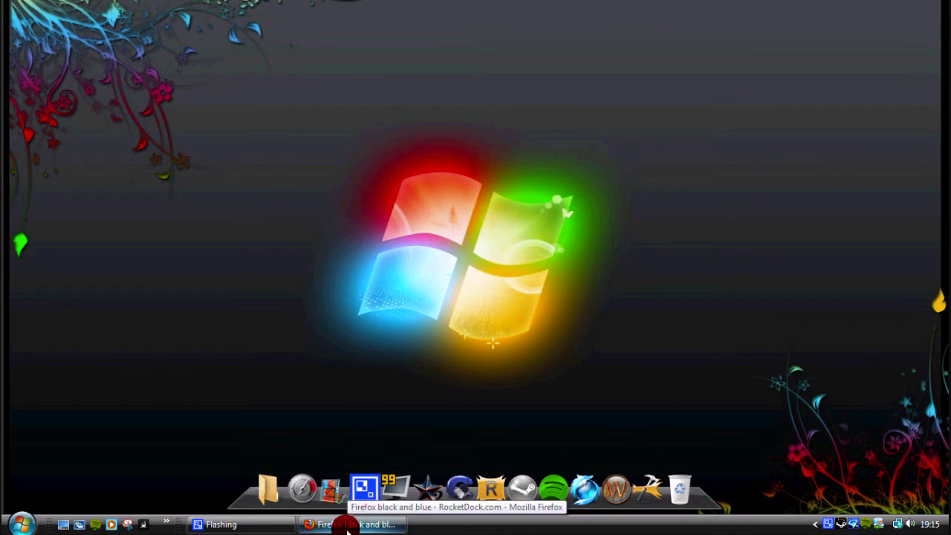
# Back in Firefox, browse RocketDock's popular skins to page 5
pyautogui.click(347, 525)
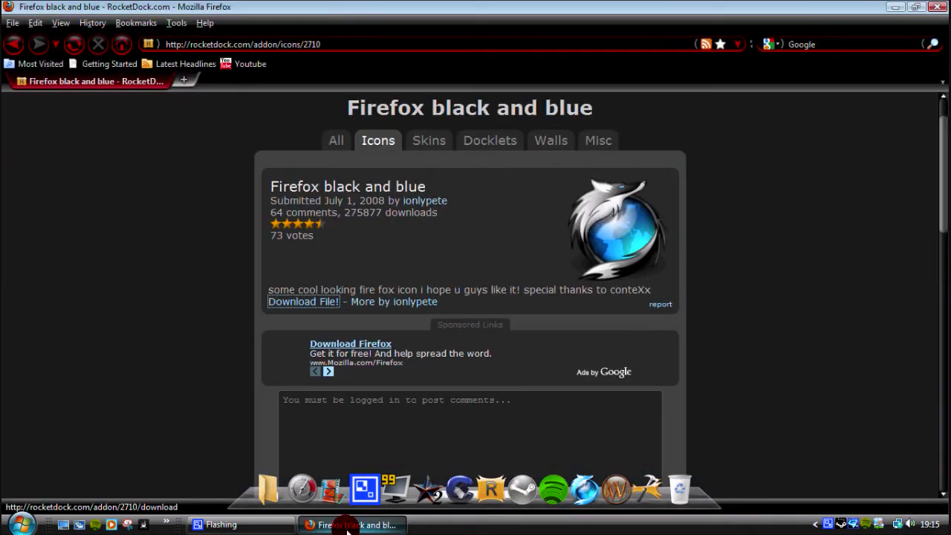
pyautogui.click(422, 142)
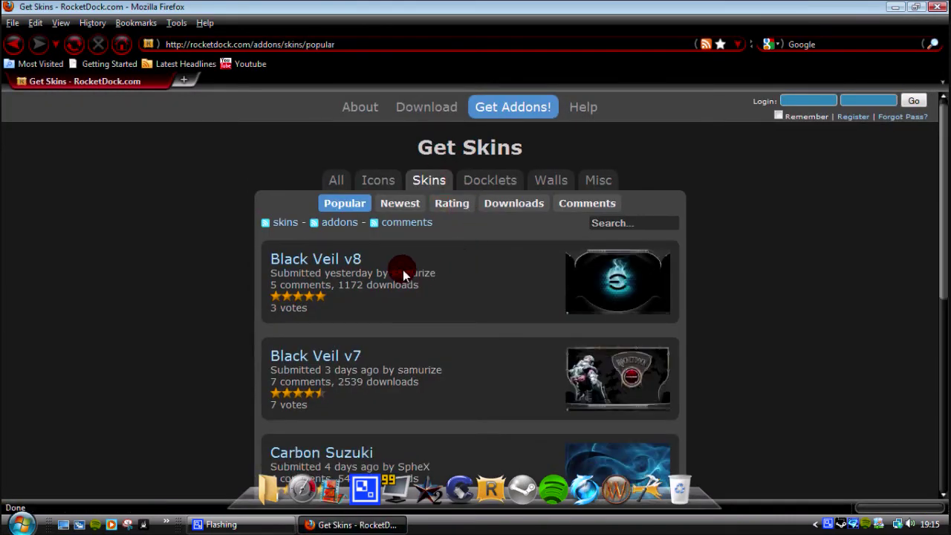
pyautogui.scroll(-3, 431, 301)
pyautogui.scroll(4, 399, 266)
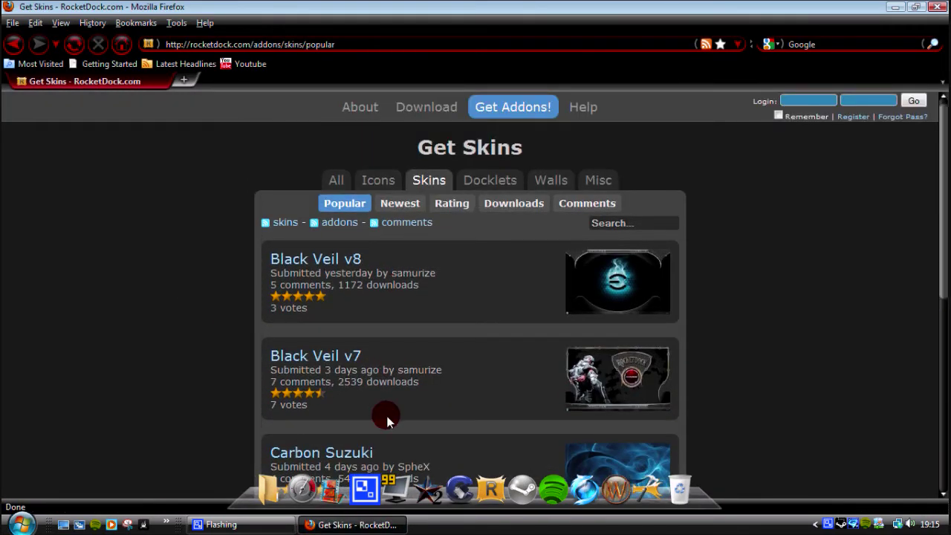
pyautogui.scroll(-7, 340, 340)
pyautogui.scroll(-3, 386, 333)
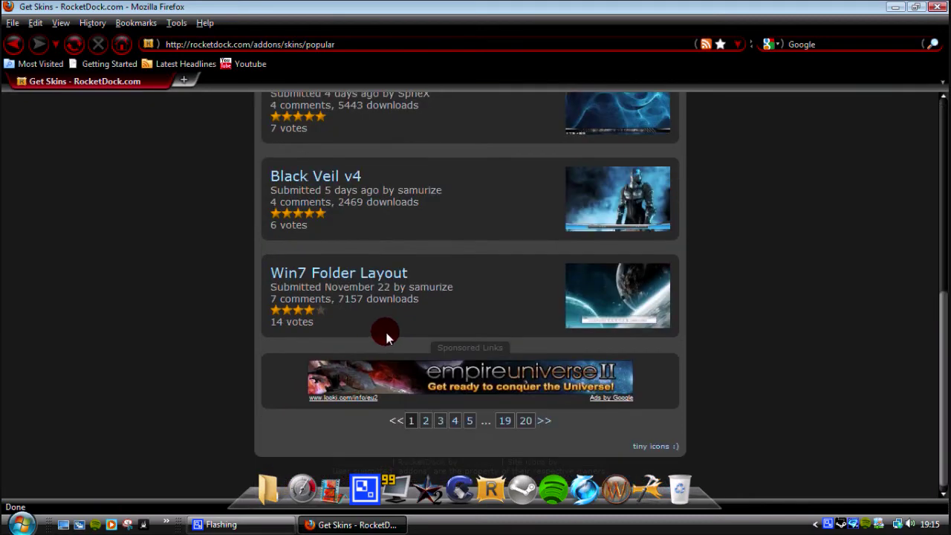
pyautogui.click(473, 421)
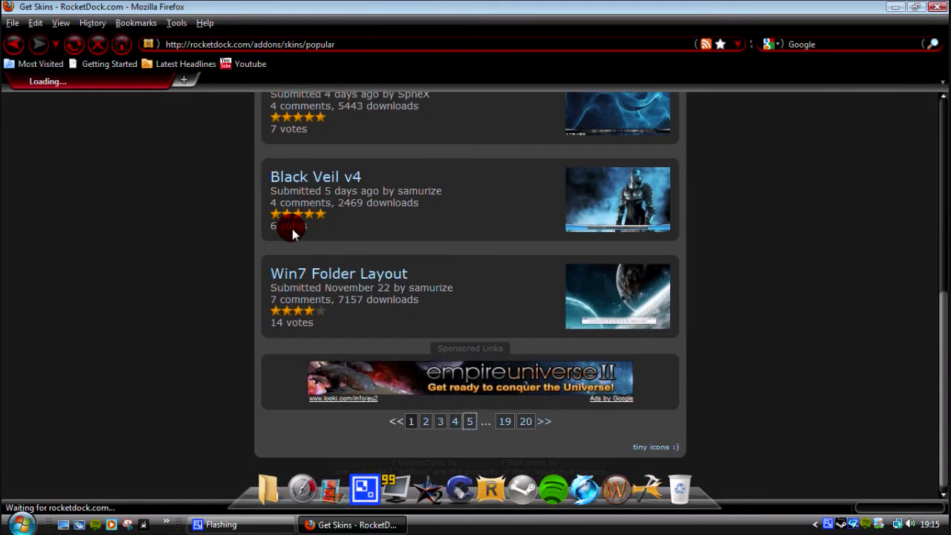
# Download the Muin Dock Dark skin as Muin-Dark.zip and open it in WinRAR
pyautogui.scroll(-4, 257, 238)
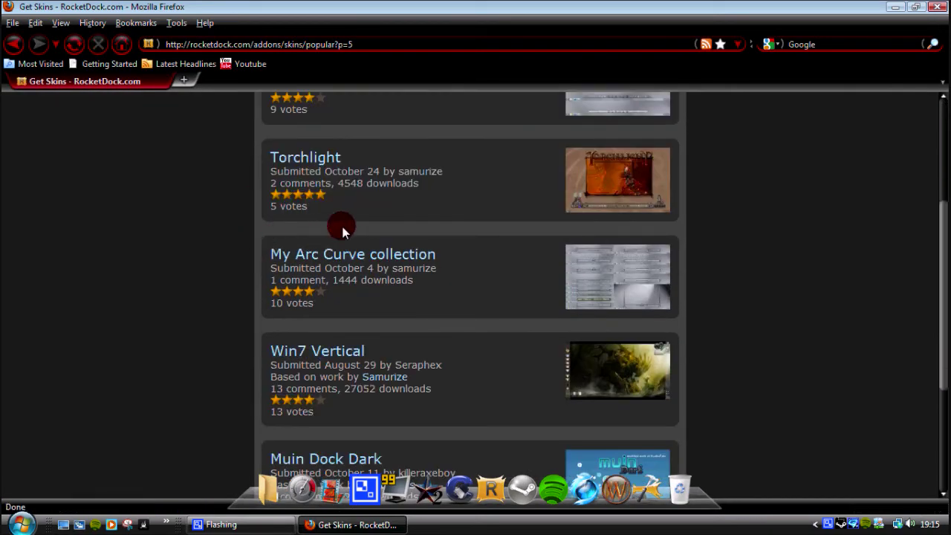
pyautogui.scroll(-1, 341, 217)
pyautogui.scroll(-4, 355, 252)
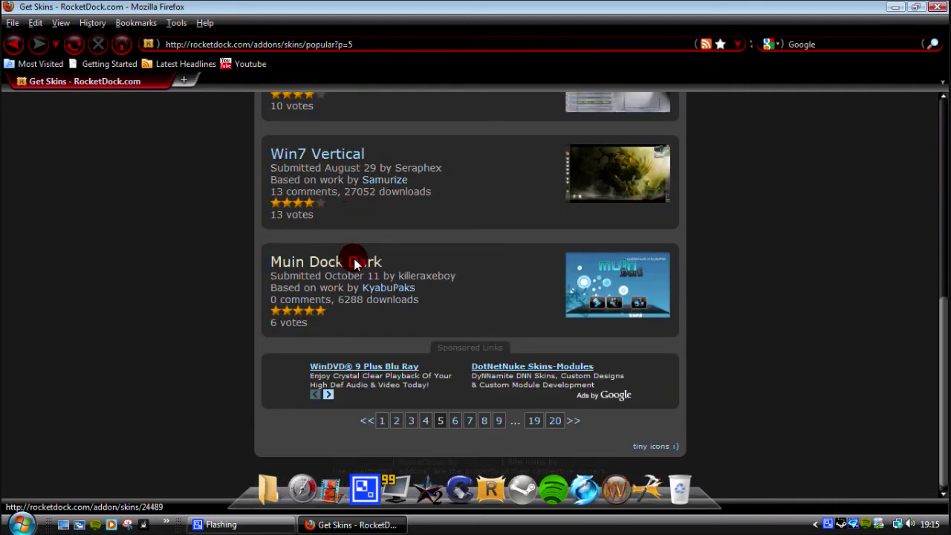
pyautogui.click(356, 263)
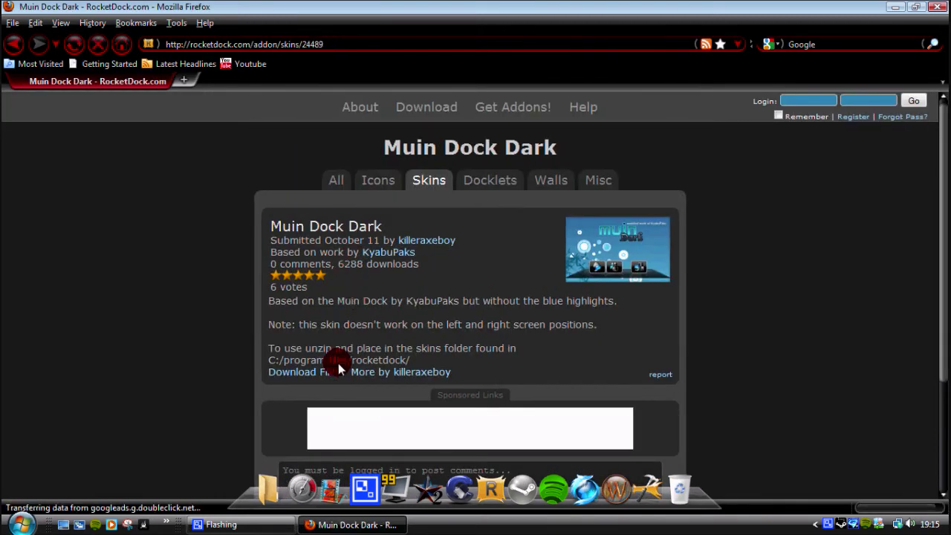
pyautogui.click(331, 368)
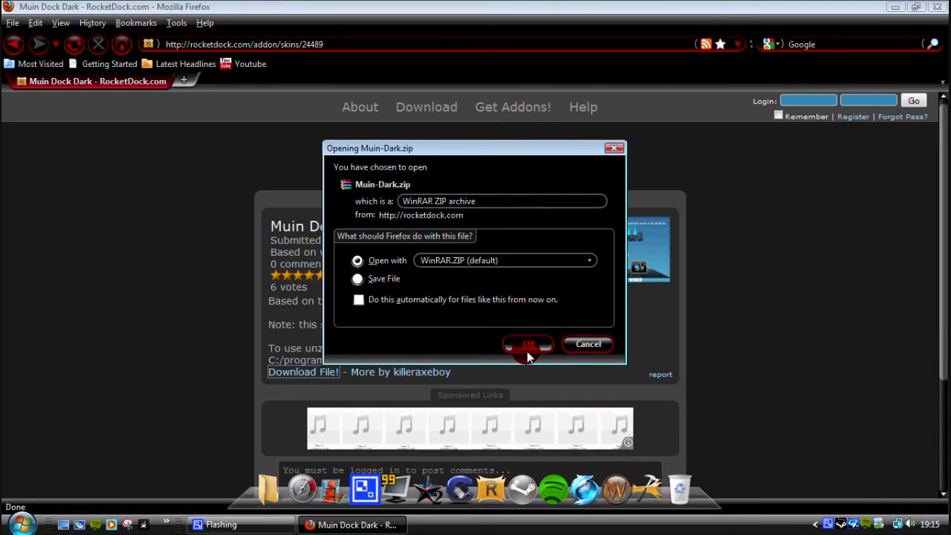
pyautogui.click(527, 348)
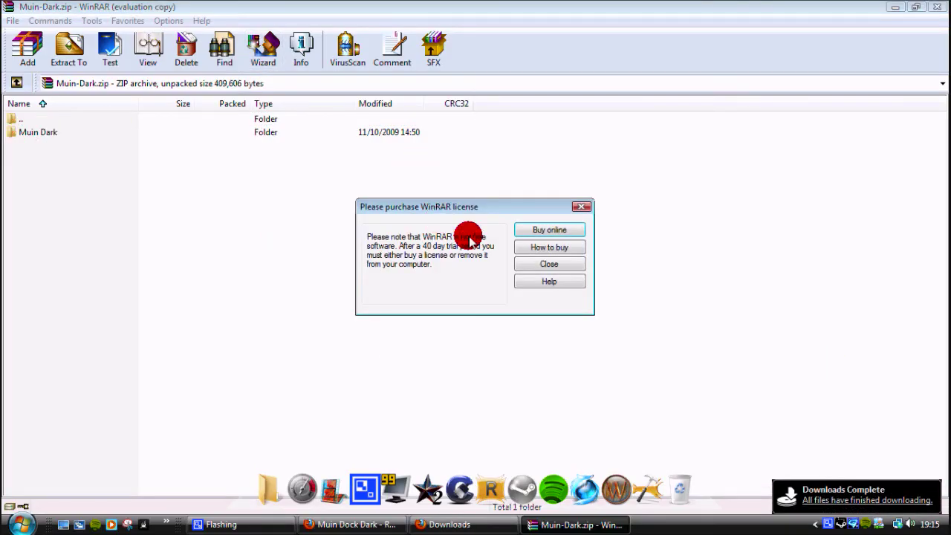
# Extract the Muin Dark folder into C:\Program Files\RocketDock\Skins and close WinRAR
pyautogui.click(523, 262)
pyautogui.click(38, 131)
pyautogui.click(69, 49)
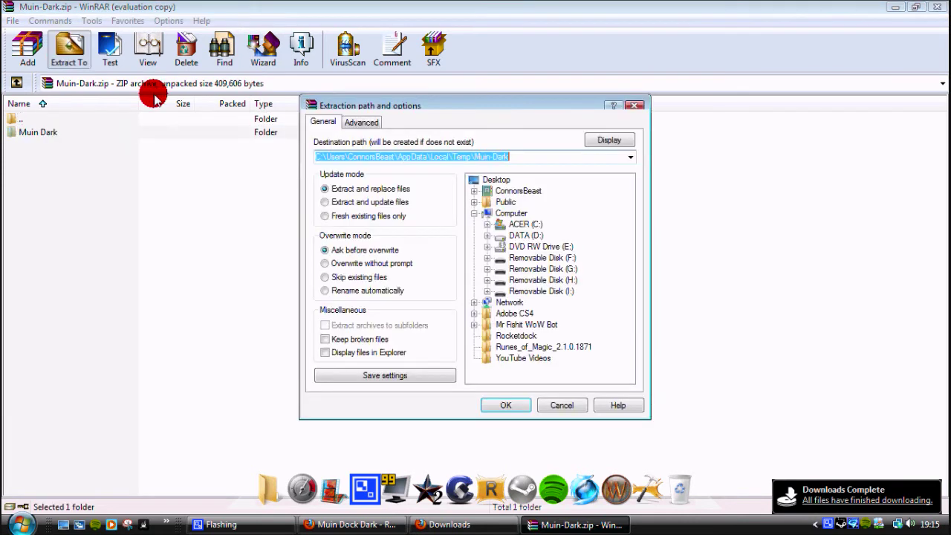
pyautogui.click(630, 157)
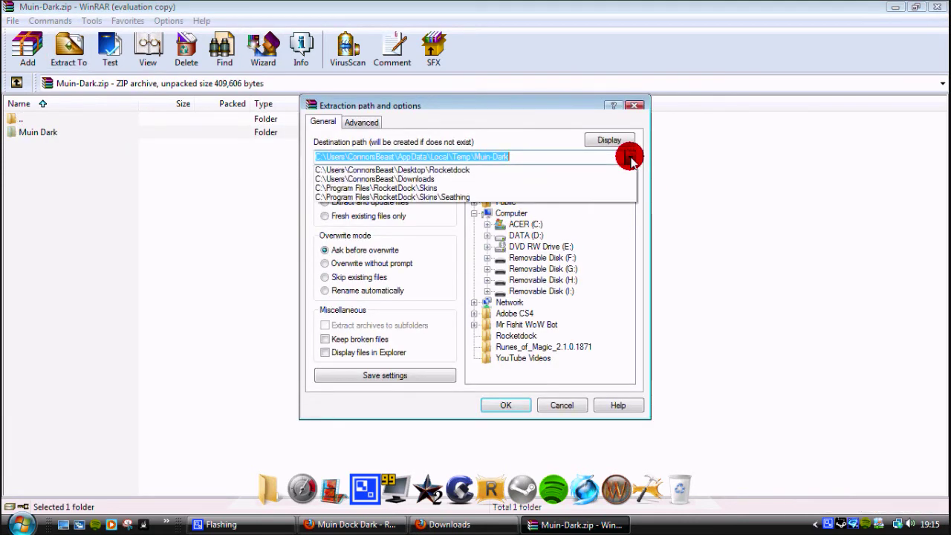
pyautogui.click(593, 189)
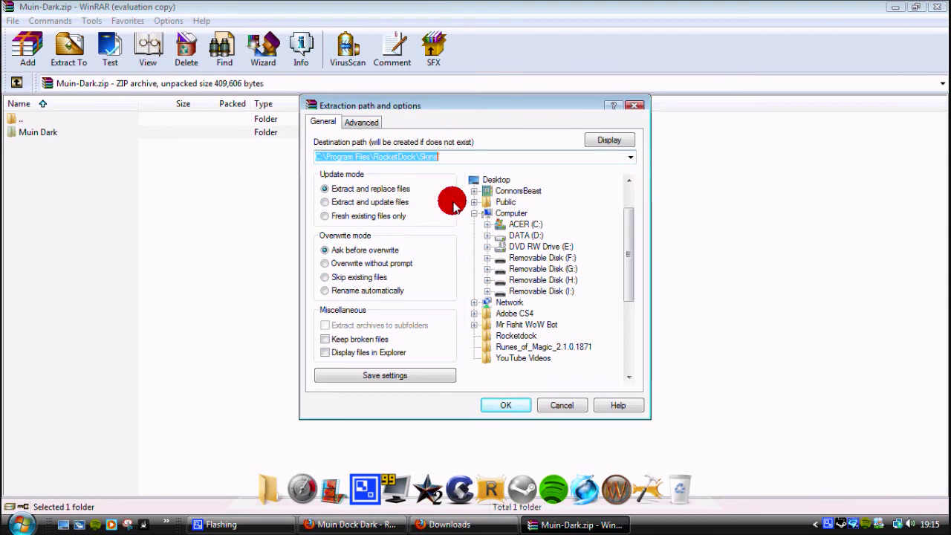
pyautogui.moveTo(628, 281); pyautogui.dragTo(630, 286)
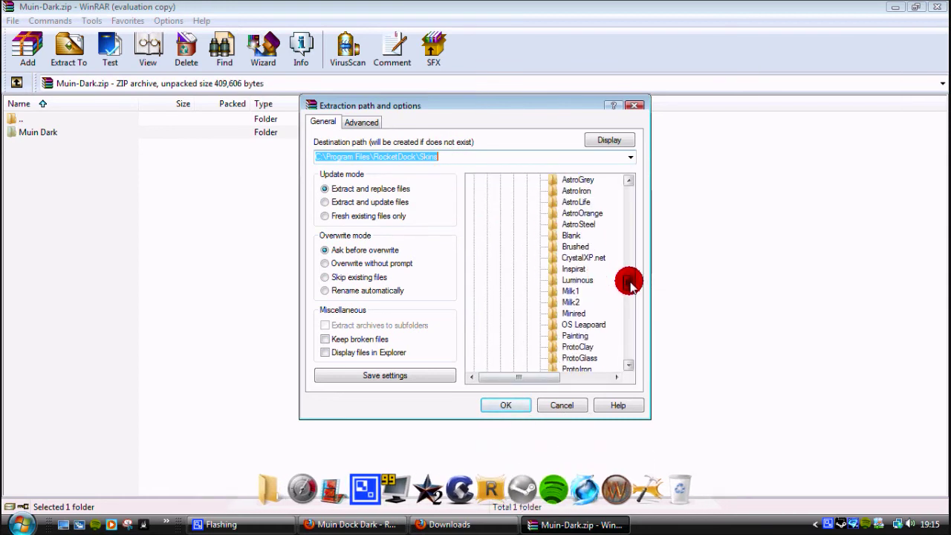
pyautogui.click(563, 407)
pyautogui.click(937, 7)
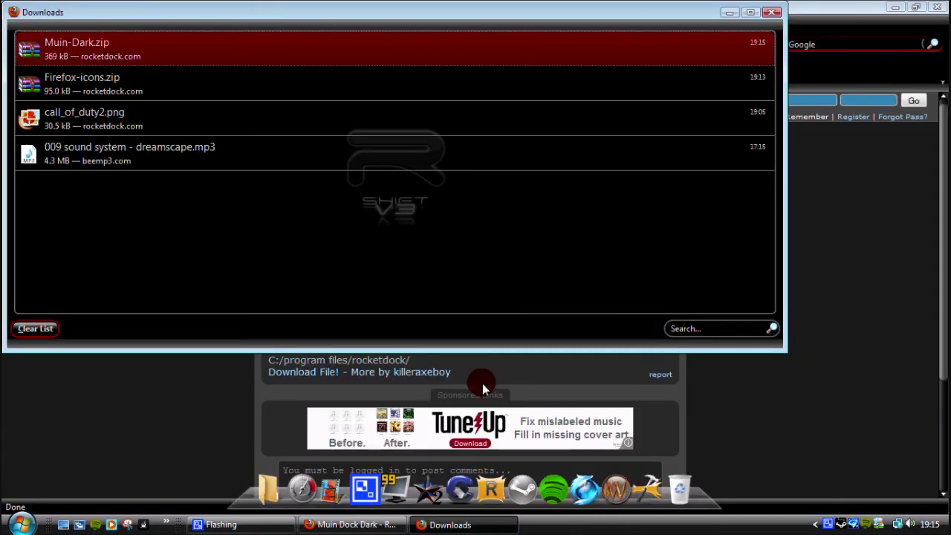
# Close the downloads list and open RocketDock's Dock Settings to the Style page
pyautogui.click(773, 12)
pyautogui.rightClick(654, 482)
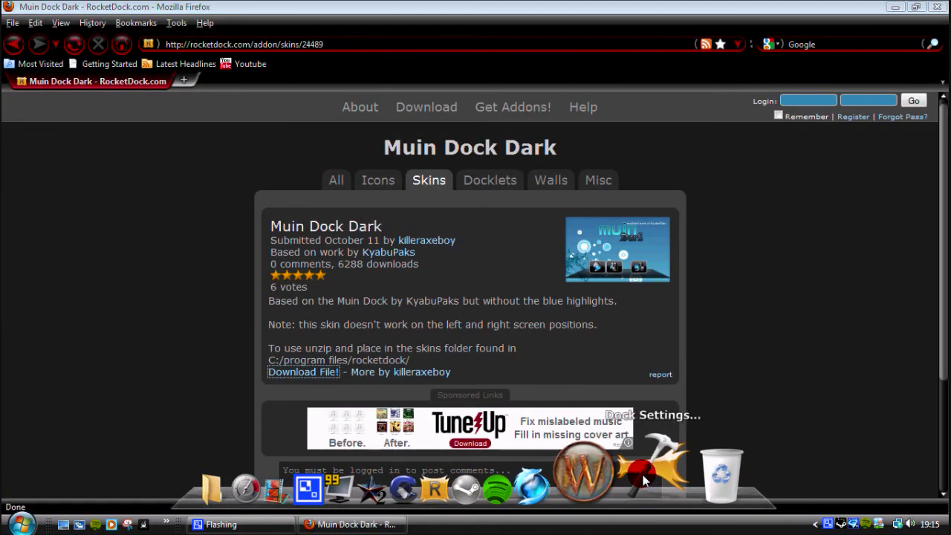
pyautogui.click(680, 416)
pyautogui.click(340, 171)
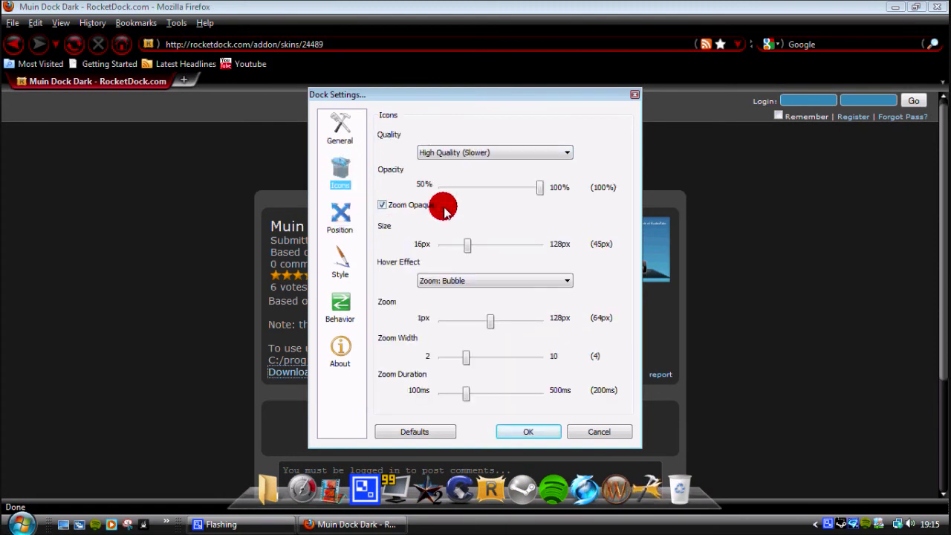
pyautogui.click(342, 125)
pyautogui.click(342, 220)
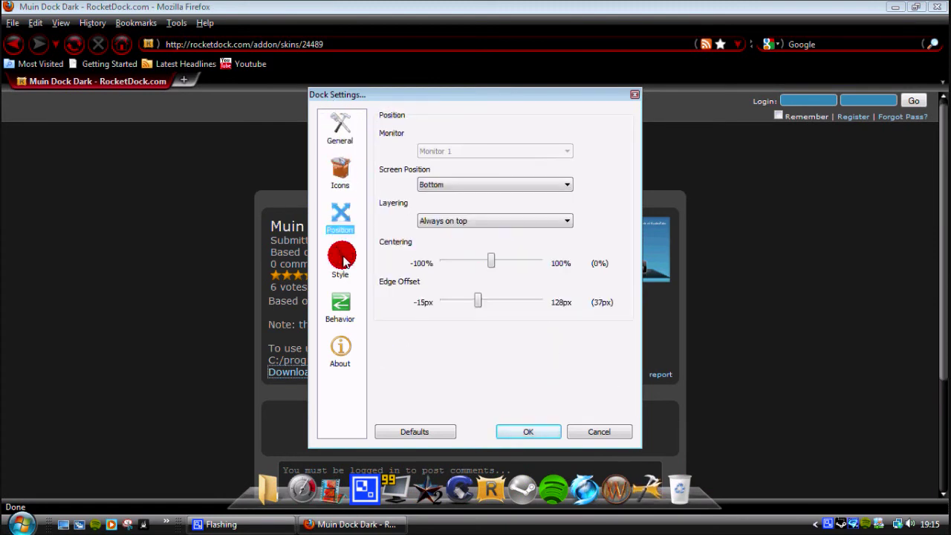
pyautogui.click(344, 261)
# Set the dock Theme to ProtoIron and confirm with OK
pyautogui.click(409, 152)
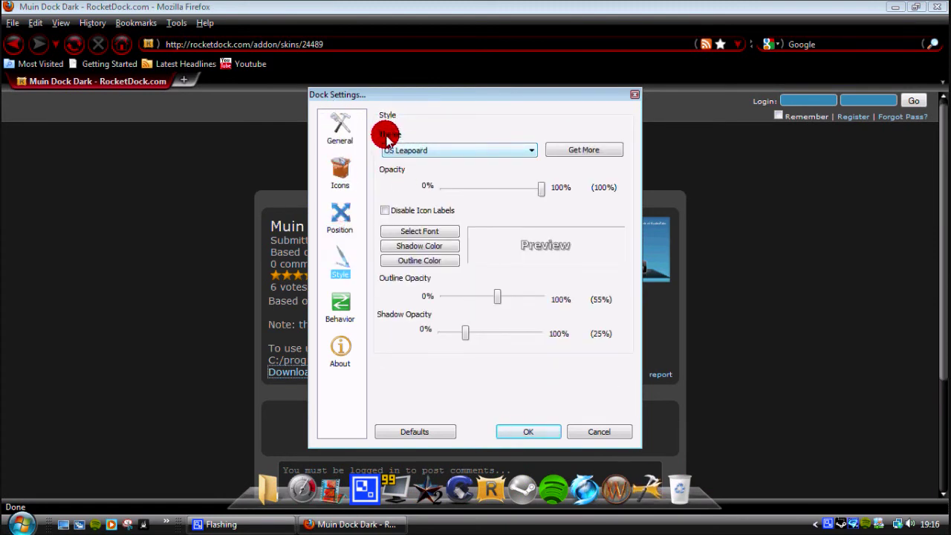
pyautogui.click(410, 146)
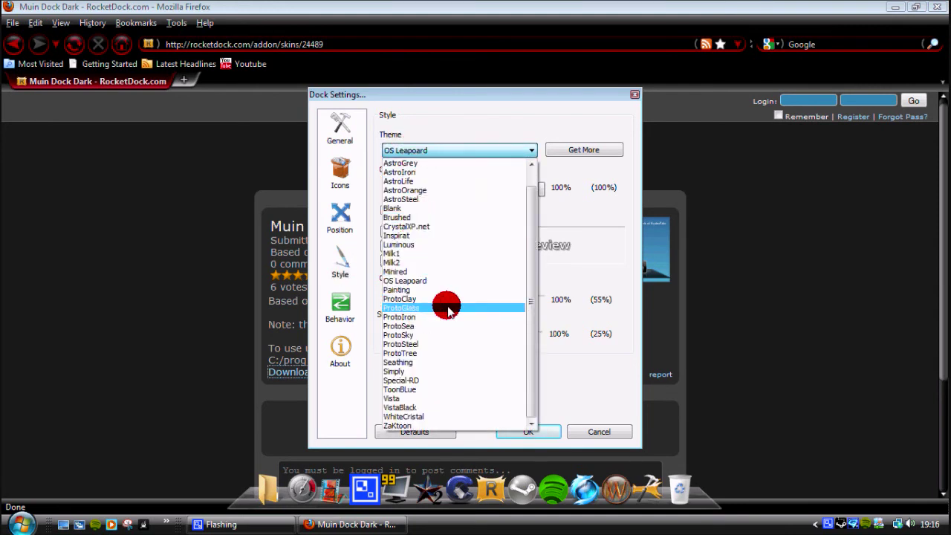
pyautogui.scroll(1, 451, 301)
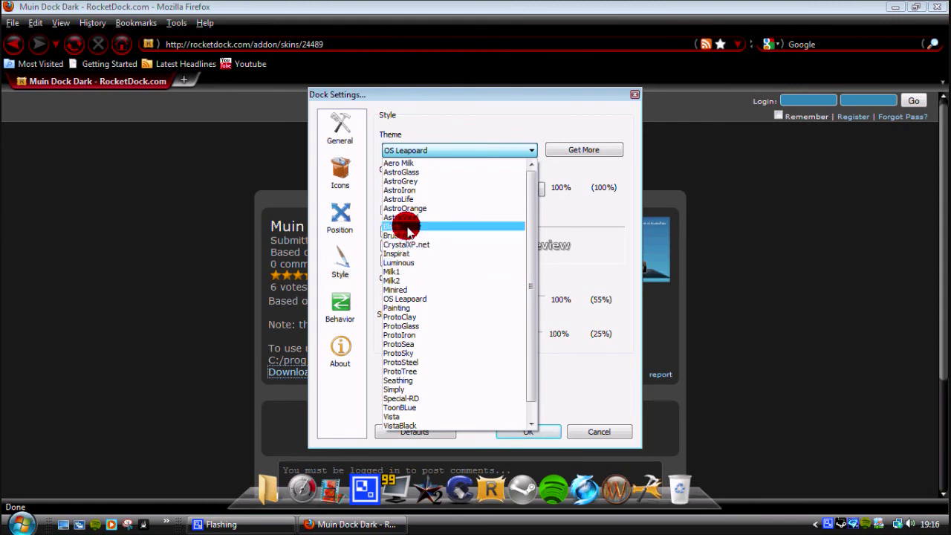
pyautogui.scroll(-1, 437, 355)
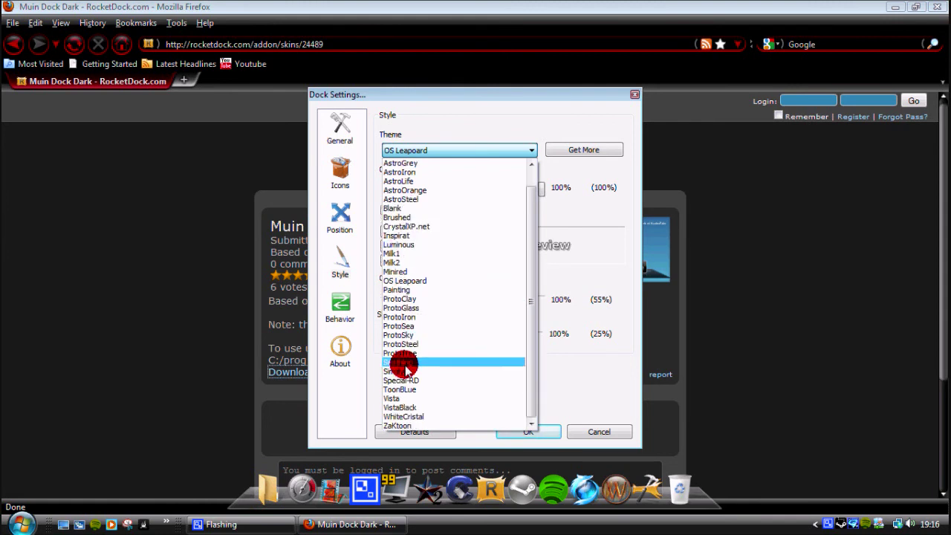
pyautogui.click(399, 316)
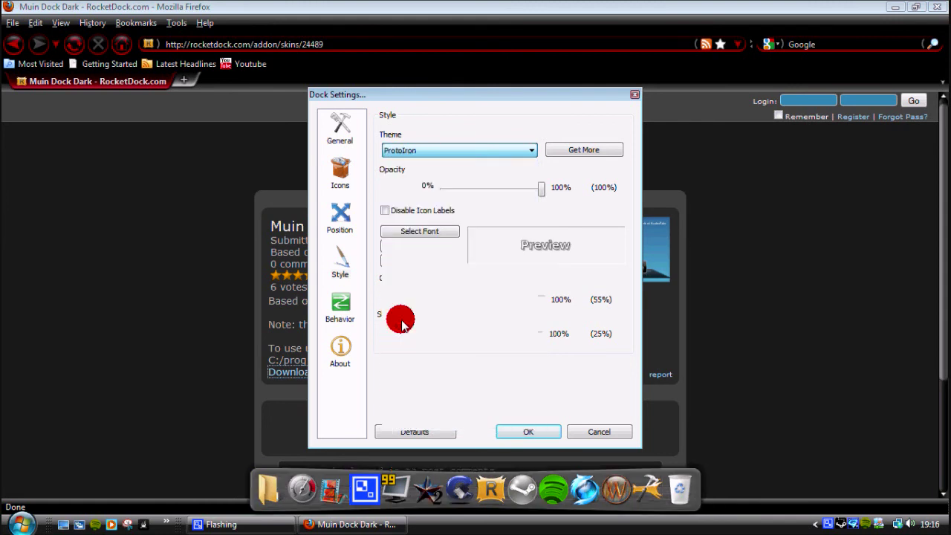
pyautogui.click(513, 435)
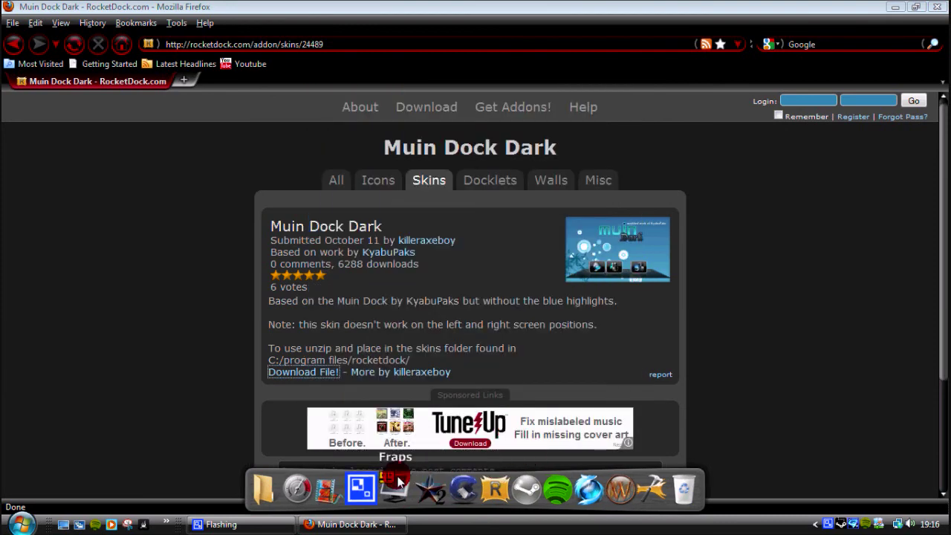